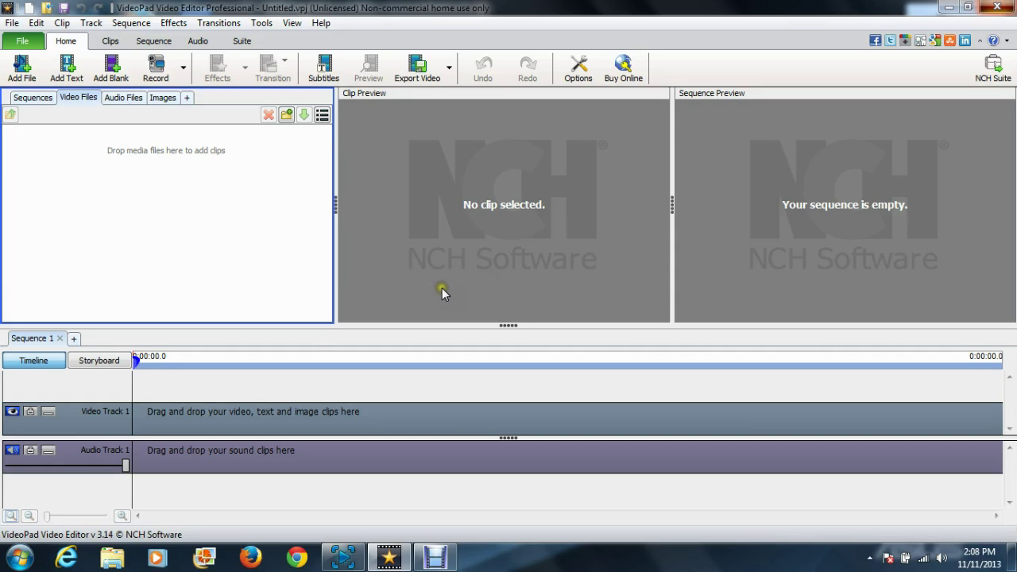
Import the yayo.png logo from DATA (D:) and place it as a 3-second clip on Video Track 2
{"action": "left_click", "coordinate": [22, 75]}
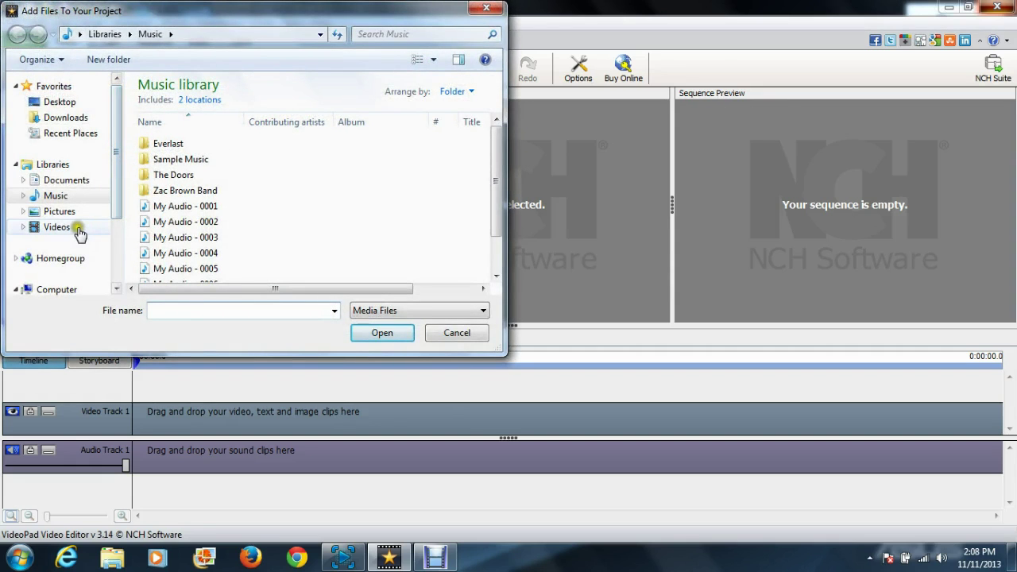
{"action": "left_click", "coordinate": [58, 289]}
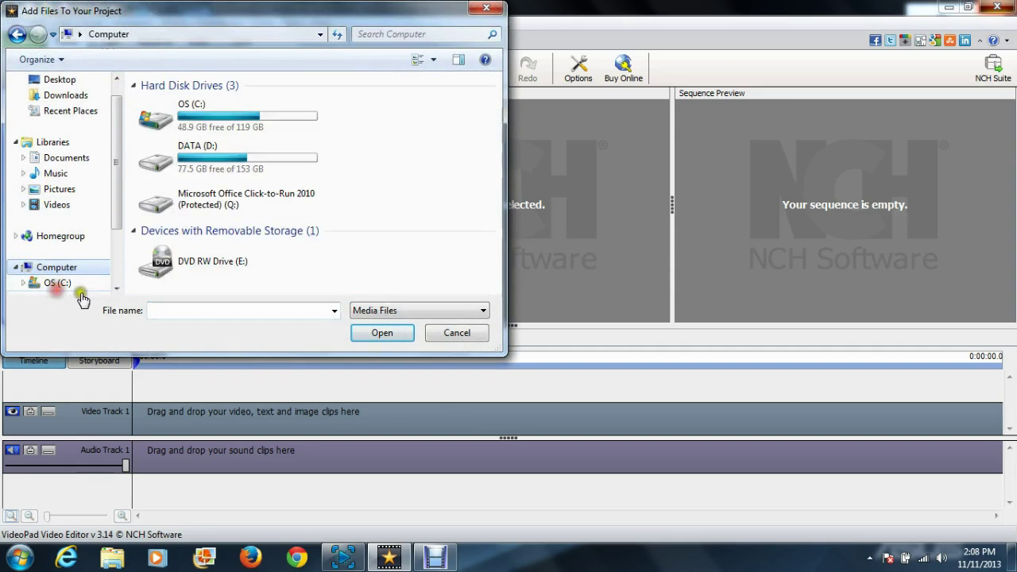
{"action": "double_click", "coordinate": [220, 166]}
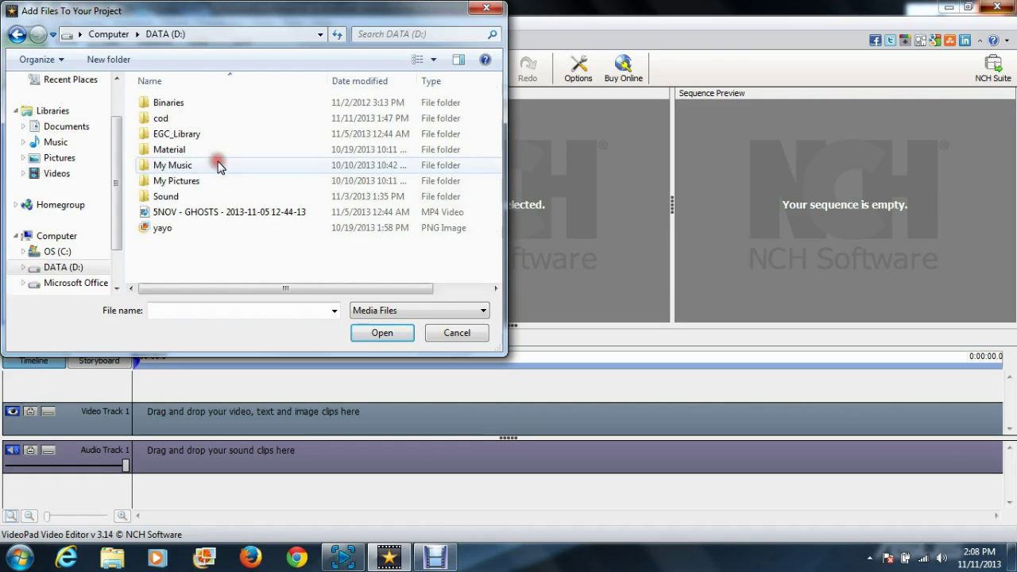
{"action": "left_click", "coordinate": [191, 229]}
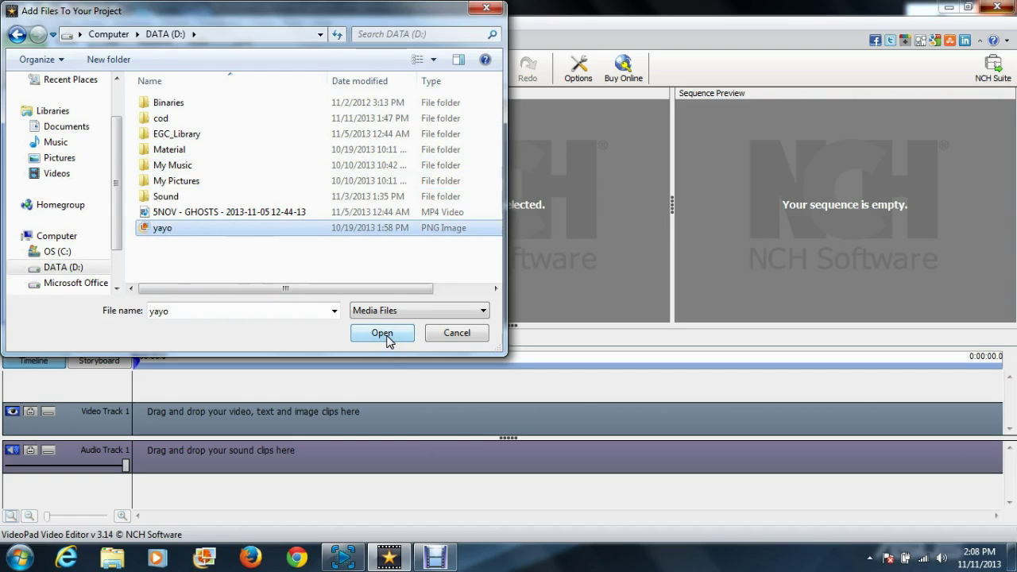
{"action": "left_click", "coordinate": [382, 333]}
{"action": "left_click_drag", "start_coordinate": [41, 149], "coordinate": [188, 389]}
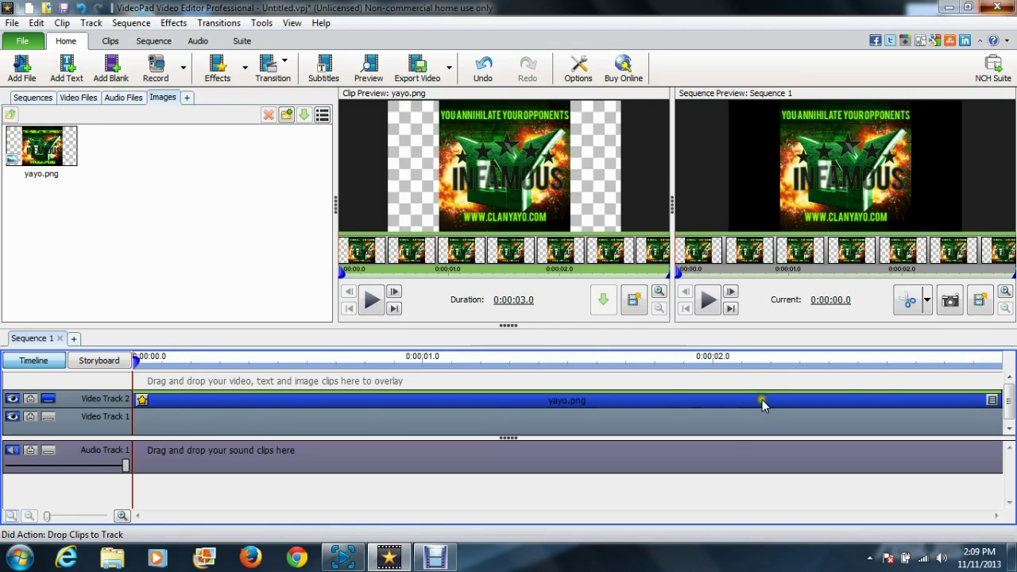
Add a Shatter transition with a 0.700-second duration to the end of the logo clip
{"action": "left_click", "coordinate": [990, 401]}
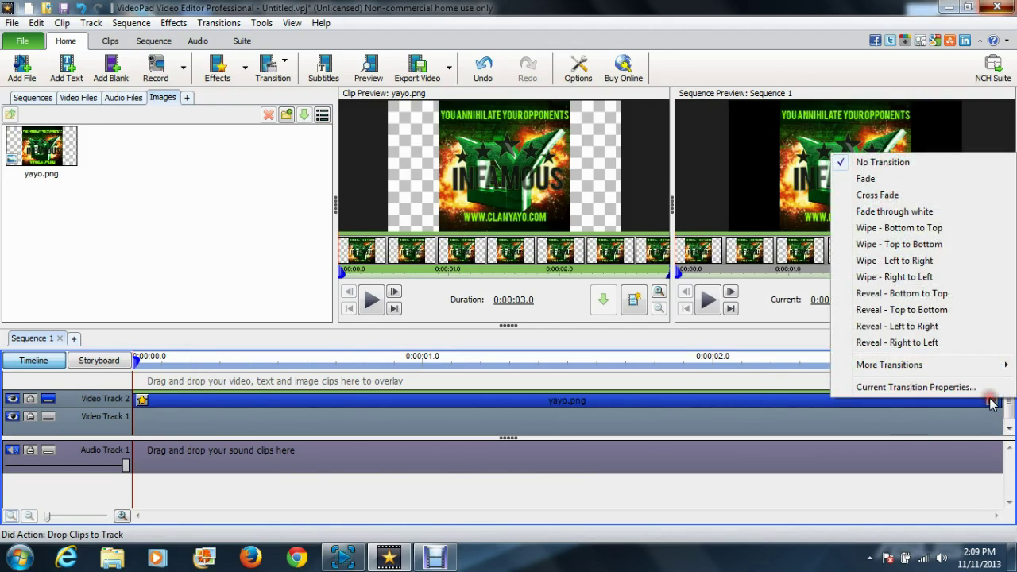
{"action": "mouse_move", "coordinate": [977, 366]}
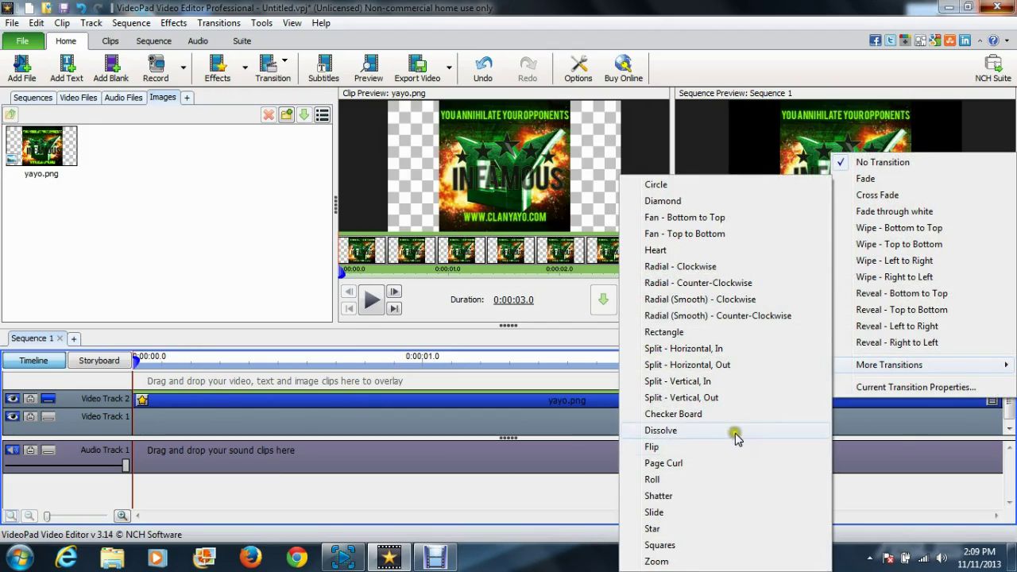
{"action": "left_click", "coordinate": [666, 496]}
{"action": "left_click", "coordinate": [627, 268]}
{"action": "left_click", "coordinate": [627, 268]}
{"action": "left_click", "coordinate": [627, 267]}
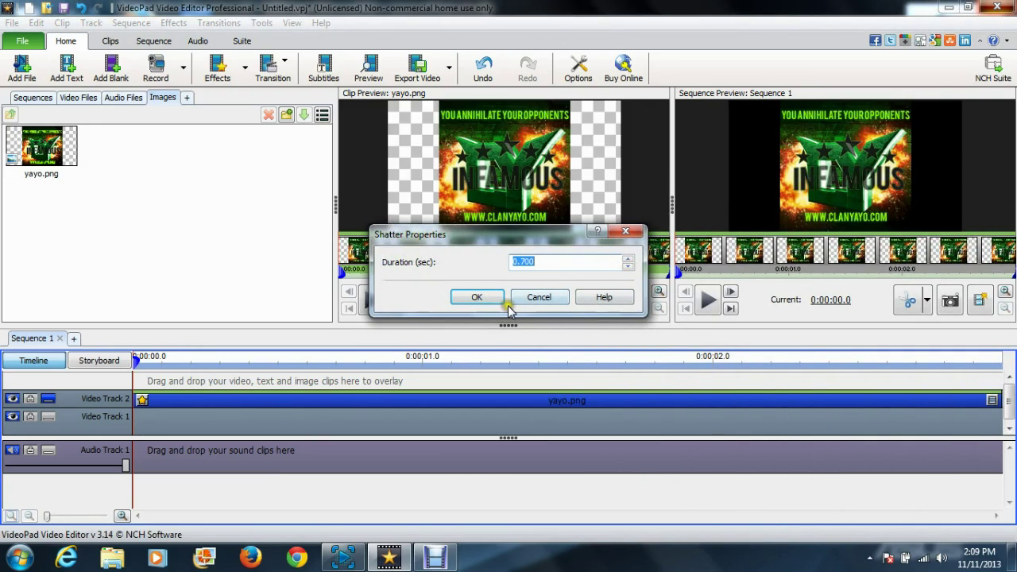
{"action": "left_click", "coordinate": [477, 297]}
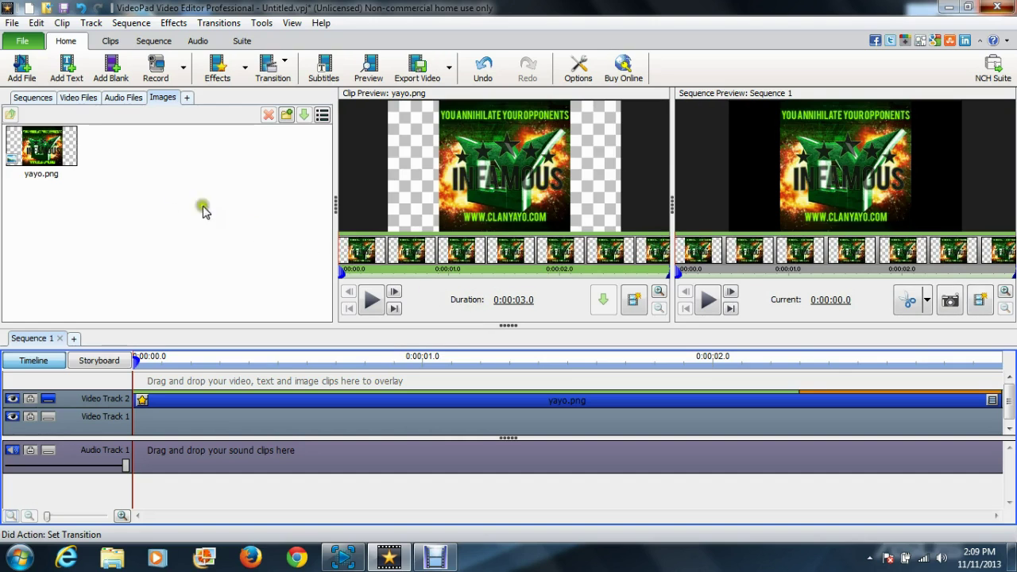
{"action": "left_click", "coordinate": [24, 73]}
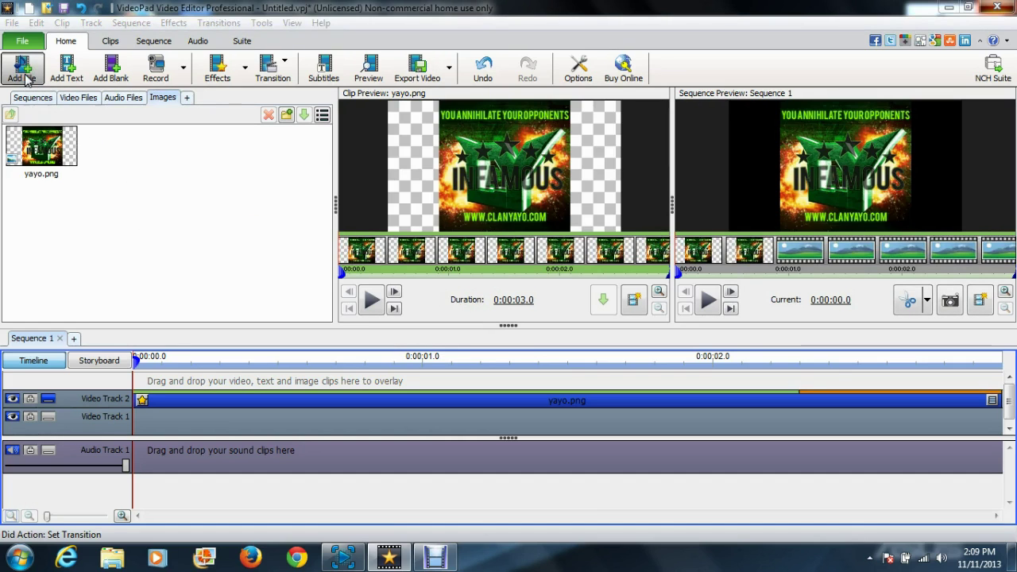
Import the 04-51-05 My Great Game capture from D:\cod and lay it on Video Track 1 with its audio
{"action": "scroll", "coordinate": [55, 294], "scroll_direction": "down", "scroll_amount": 1}
{"action": "left_click", "coordinate": [57, 267]}
{"action": "double_click", "coordinate": [227, 163]}
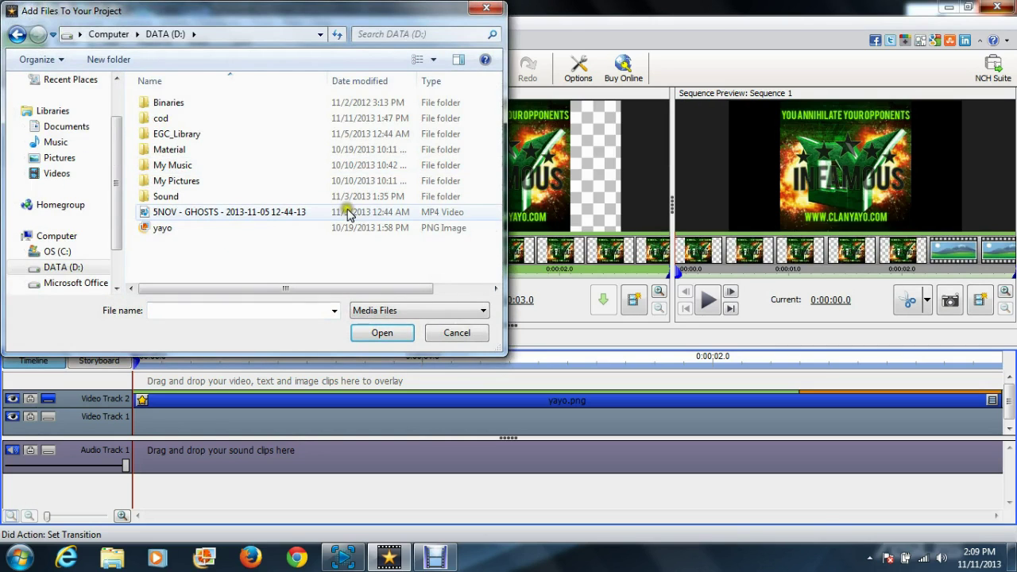
{"action": "double_click", "coordinate": [189, 121]}
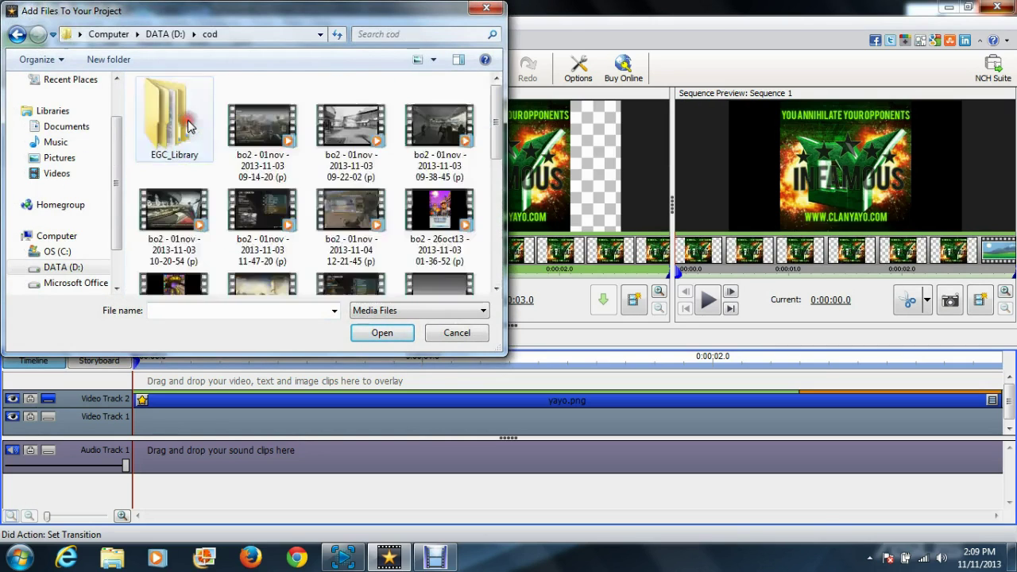
{"action": "scroll", "coordinate": [357, 209], "scroll_direction": "down", "scroll_amount": 5}
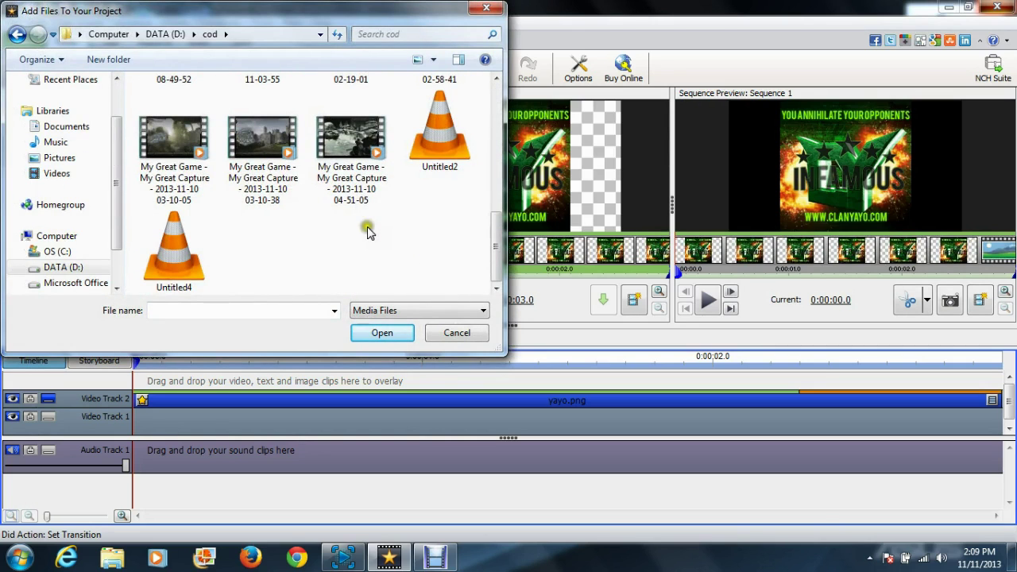
{"action": "left_click", "coordinate": [354, 149]}
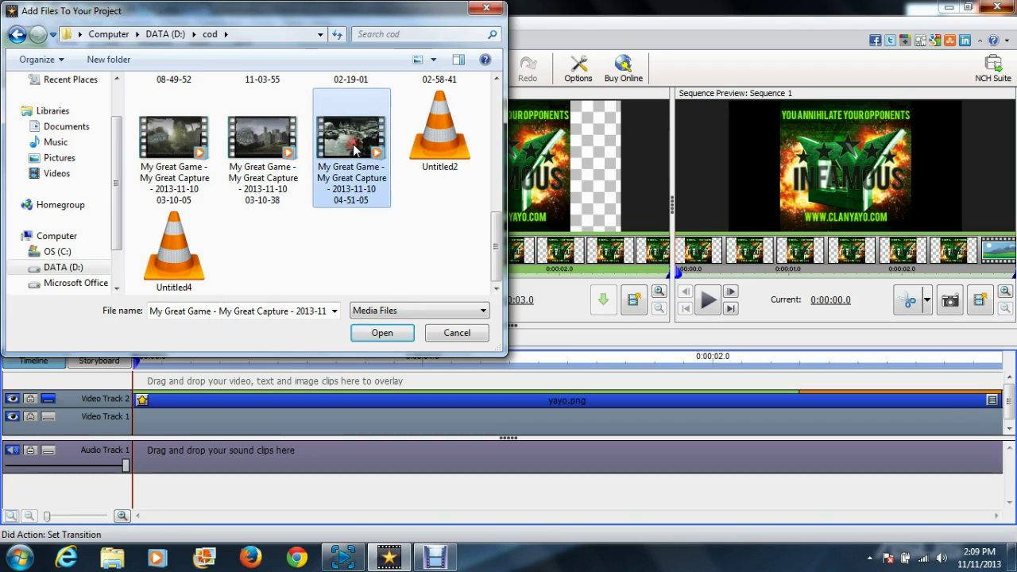
{"action": "left_click", "coordinate": [381, 334]}
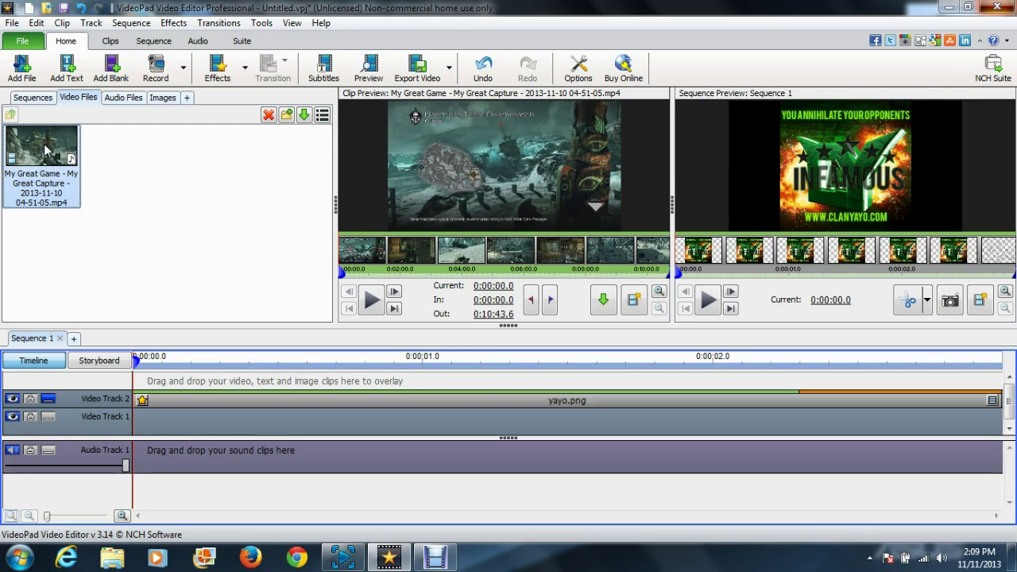
{"action": "left_click_drag", "start_coordinate": [45, 150], "coordinate": [1004, 419]}
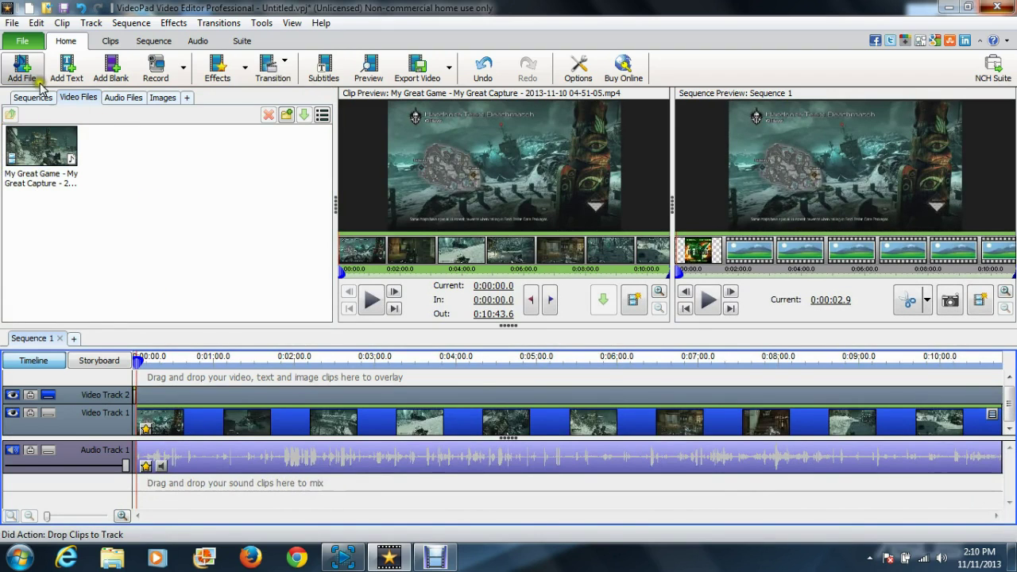
{"action": "left_click", "coordinate": [182, 70]}
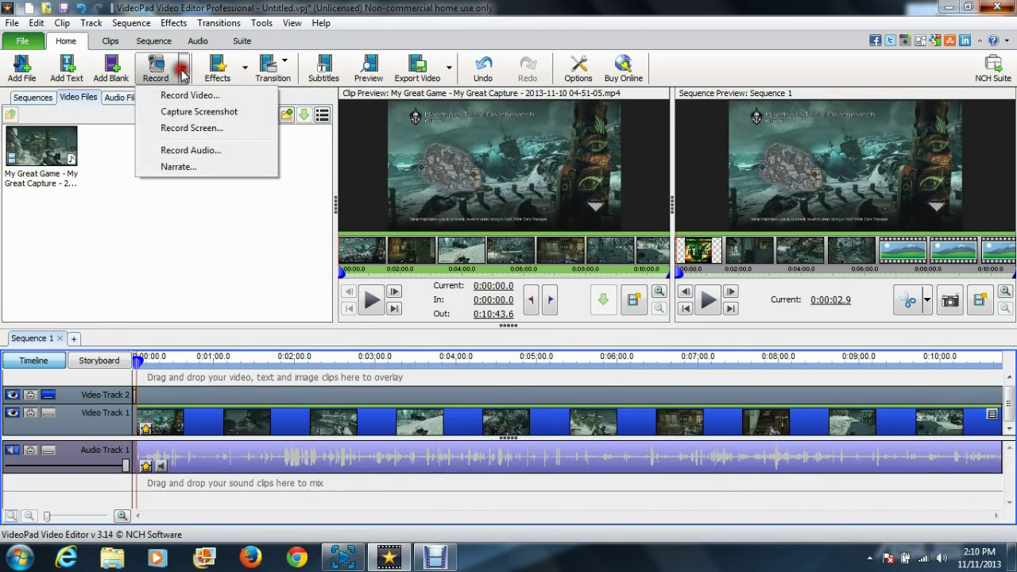
{"action": "left_click", "coordinate": [209, 150]}
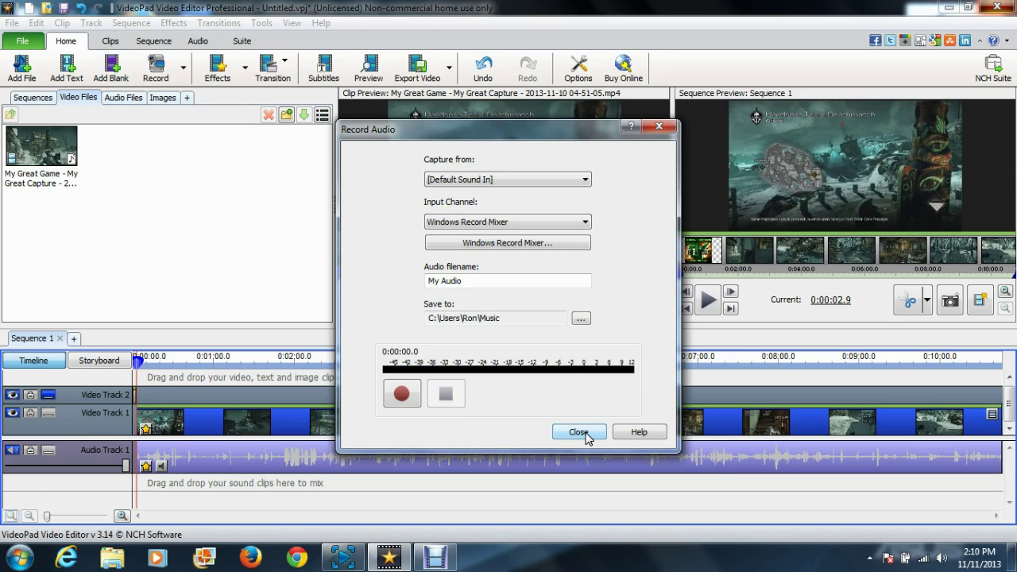
{"action": "left_click", "coordinate": [578, 433]}
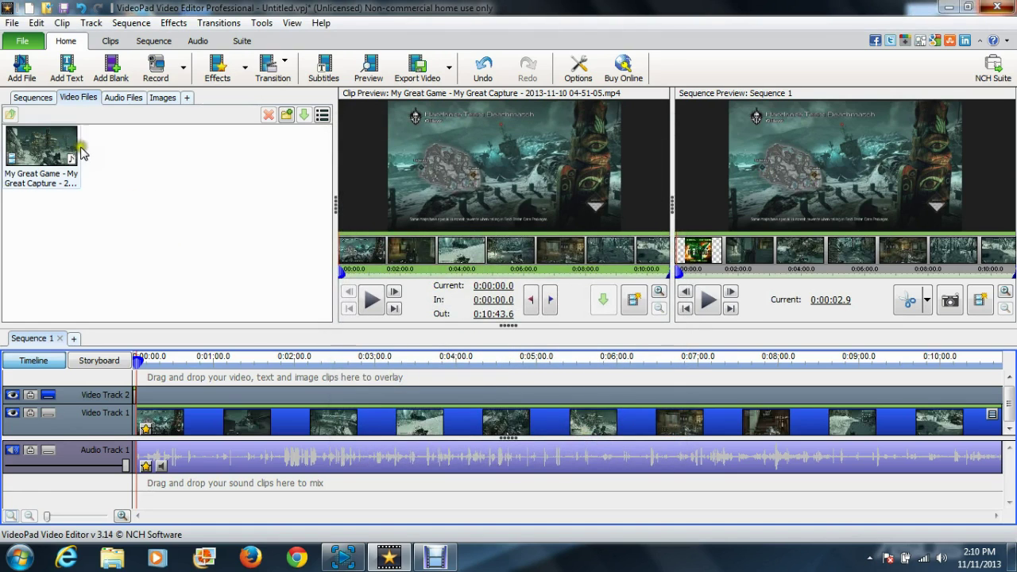
Import My Audio - 0005.wav from the Music library and place it at the start of Audio Track 2
{"action": "left_click", "coordinate": [27, 66]}
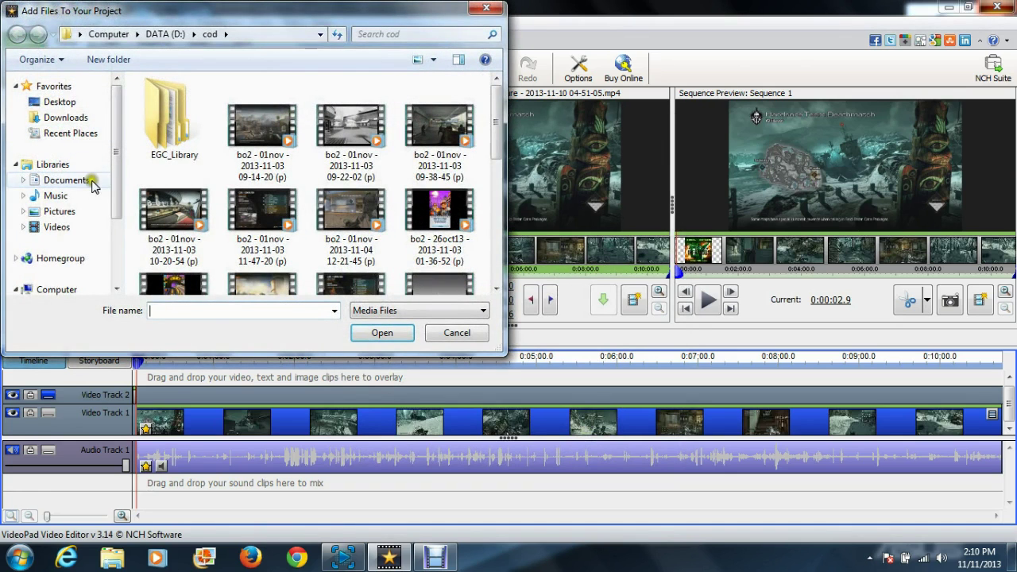
{"action": "left_click", "coordinate": [62, 198]}
{"action": "left_click", "coordinate": [197, 221]}
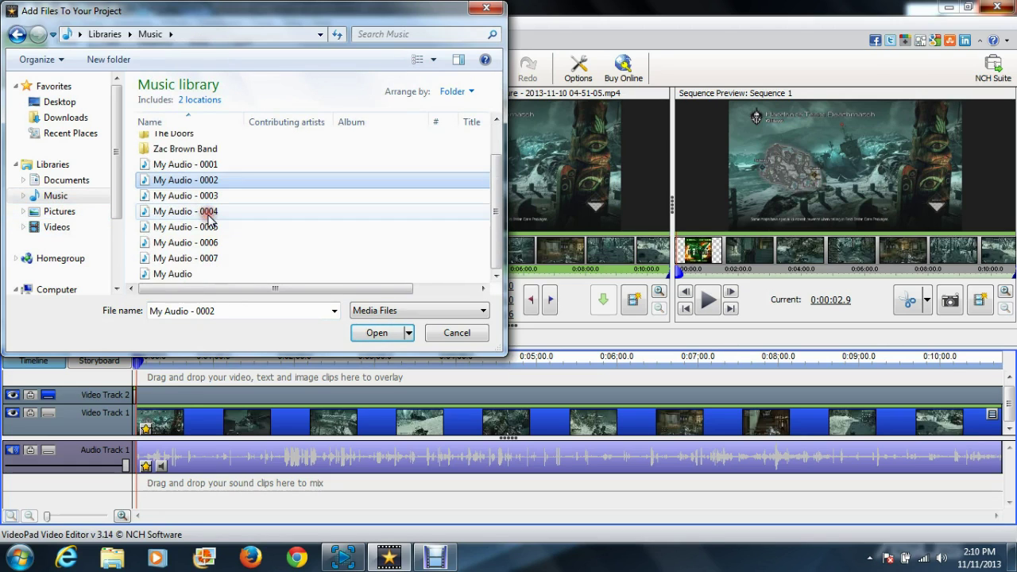
{"action": "left_click", "coordinate": [191, 227]}
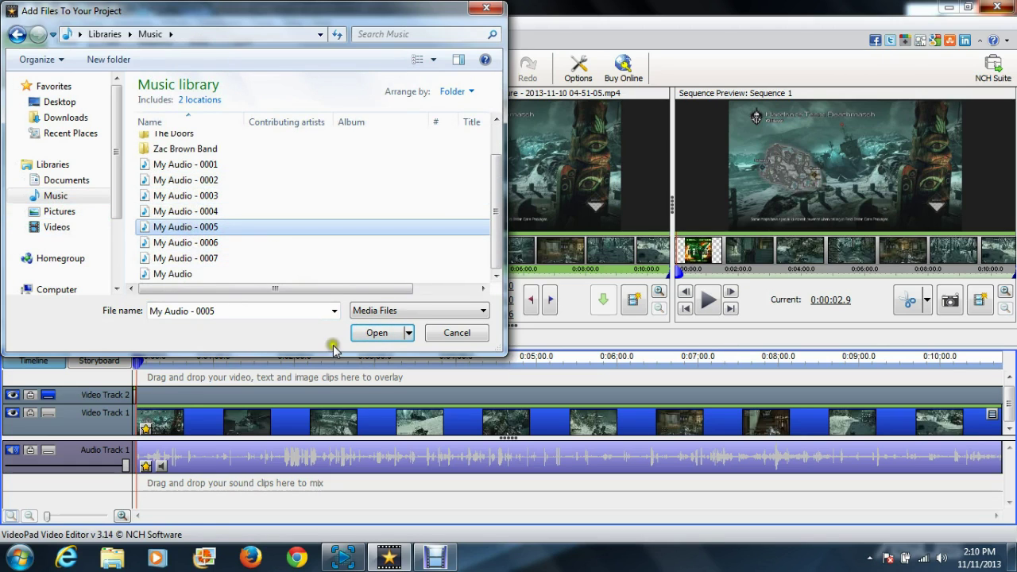
{"action": "left_click", "coordinate": [368, 334]}
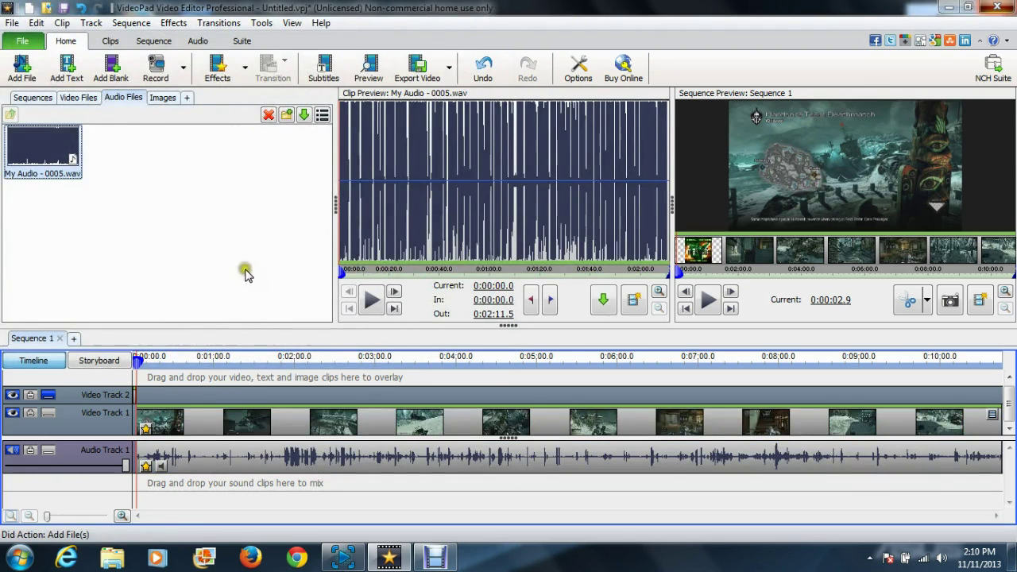
{"action": "left_click_drag", "start_coordinate": [34, 151], "coordinate": [135, 492]}
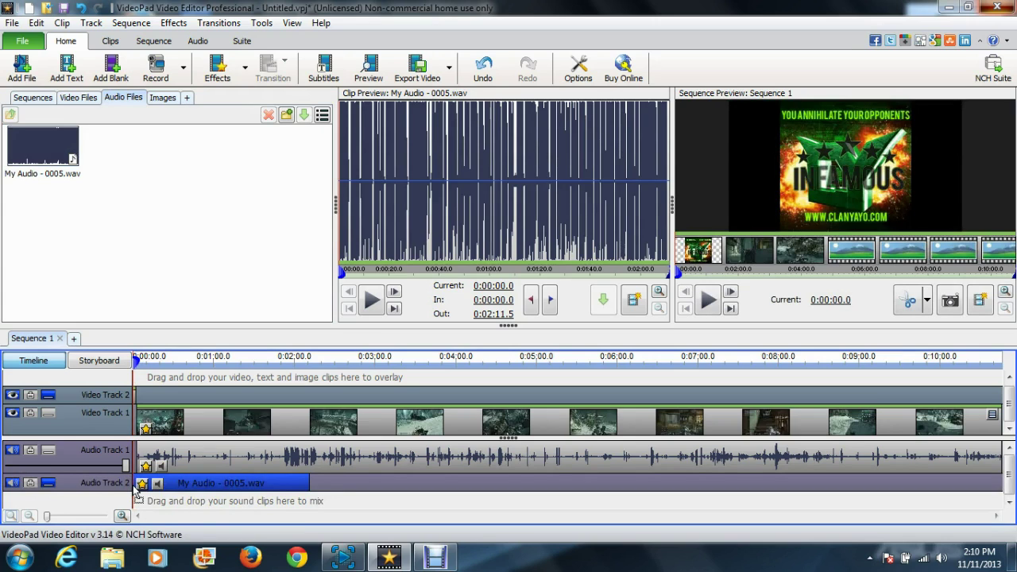
Open Export Video to bring up the Video Output Setup
{"action": "left_click", "coordinate": [429, 70]}
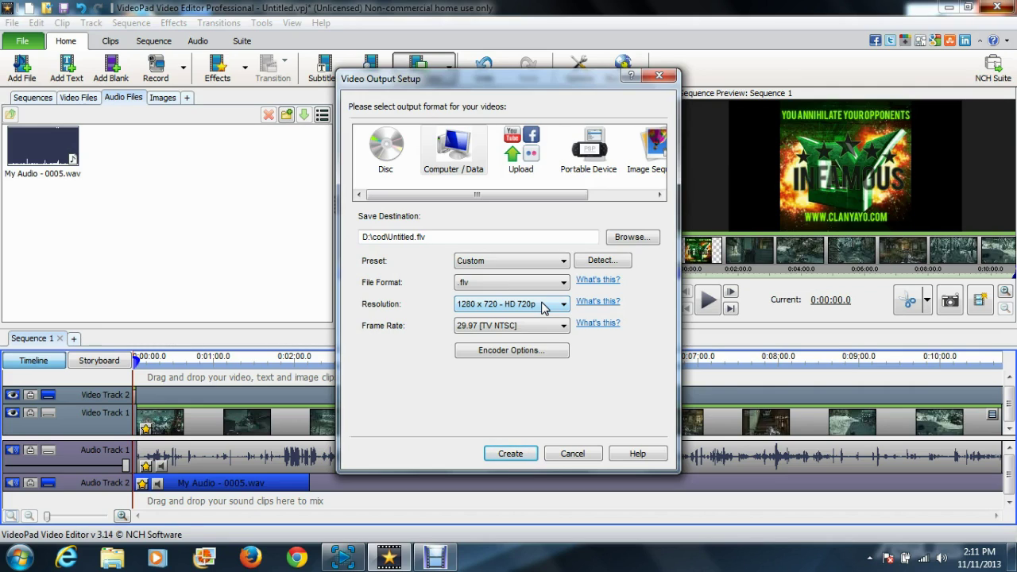
{"action": "left_click", "coordinate": [556, 353]}
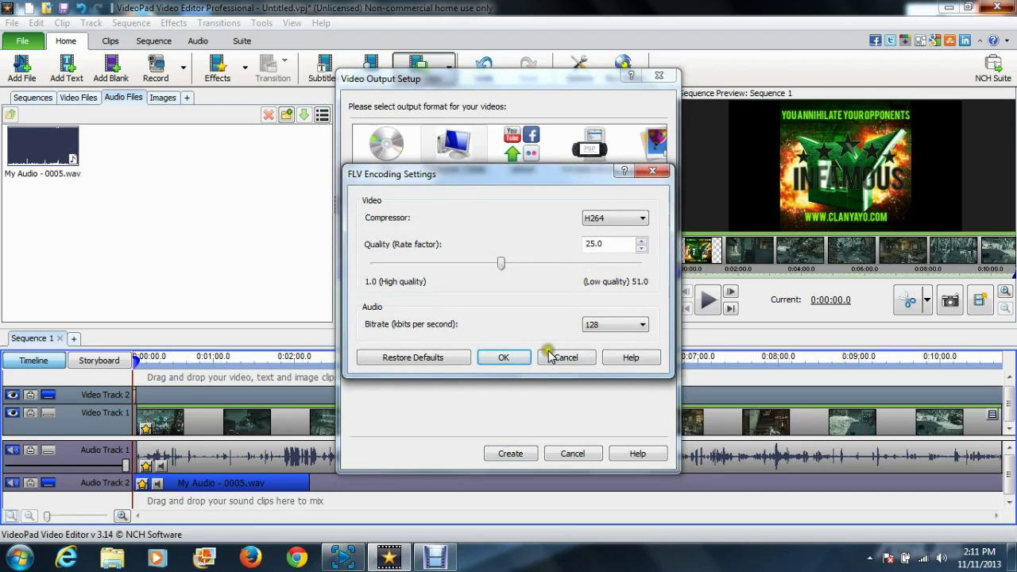
{"action": "left_click", "coordinate": [500, 286]}
{"action": "left_click", "coordinate": [435, 269]}
{"action": "left_click", "coordinate": [436, 268]}
{"action": "left_click", "coordinate": [435, 269]}
{"action": "left_click", "coordinate": [435, 268]}
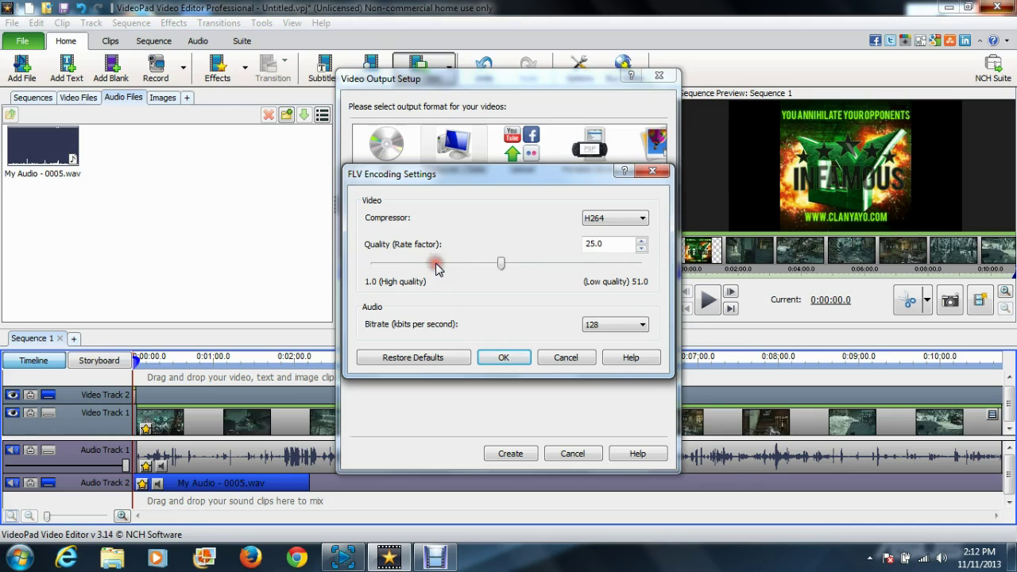
{"action": "left_click", "coordinate": [643, 243]}
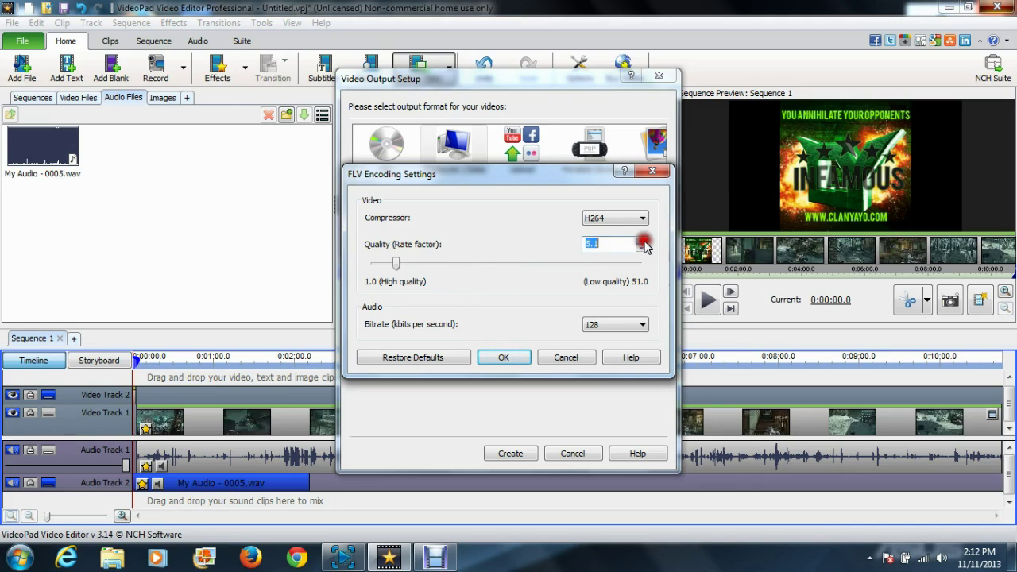
{"action": "left_click_drag", "start_coordinate": [644, 246], "coordinate": [644, 246]}
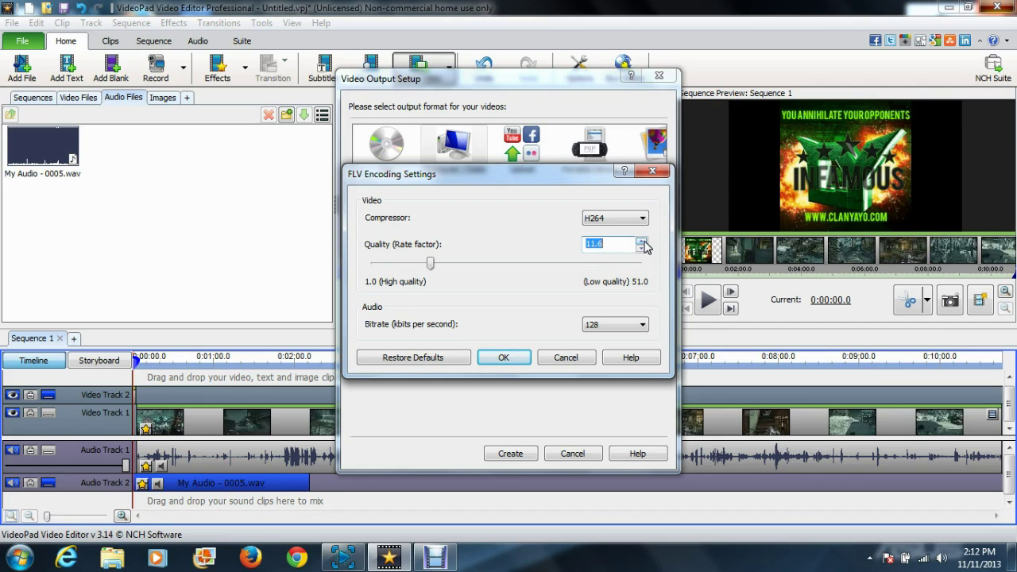
{"action": "left_click", "coordinate": [511, 271]}
{"action": "left_click", "coordinate": [643, 241]}
{"action": "left_click", "coordinate": [643, 241]}
{"action": "left_click", "coordinate": [643, 241]}
{"action": "left_click", "coordinate": [643, 241]}
{"action": "type", "text": "25"}
{"action": "key", "text": "Return"}
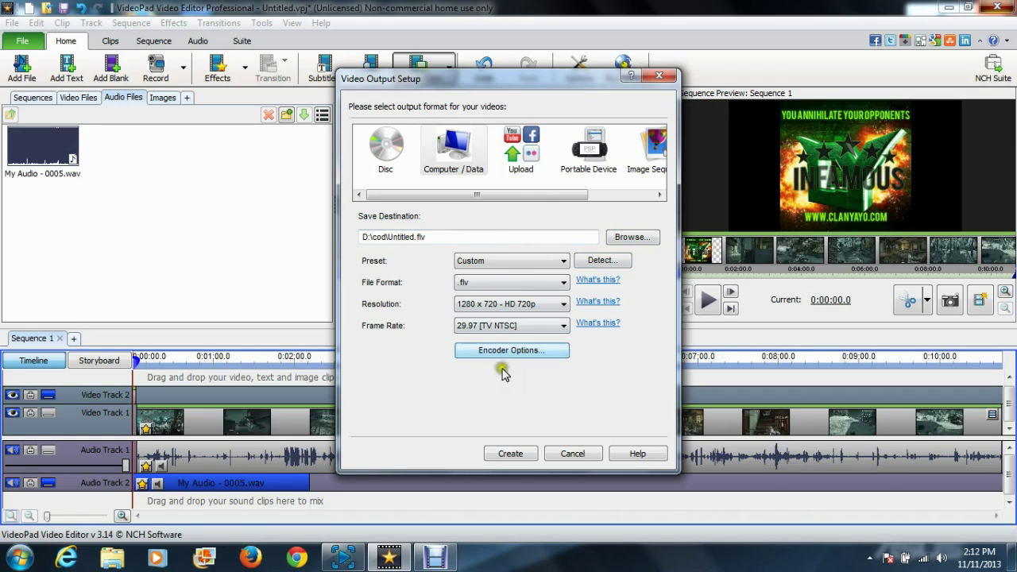
{"action": "left_click", "coordinate": [520, 454]}
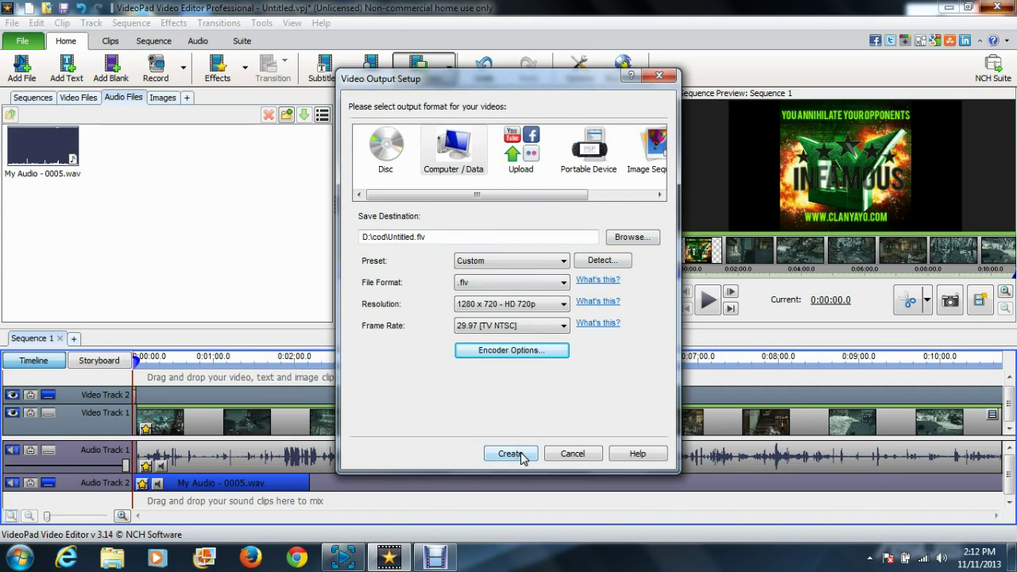